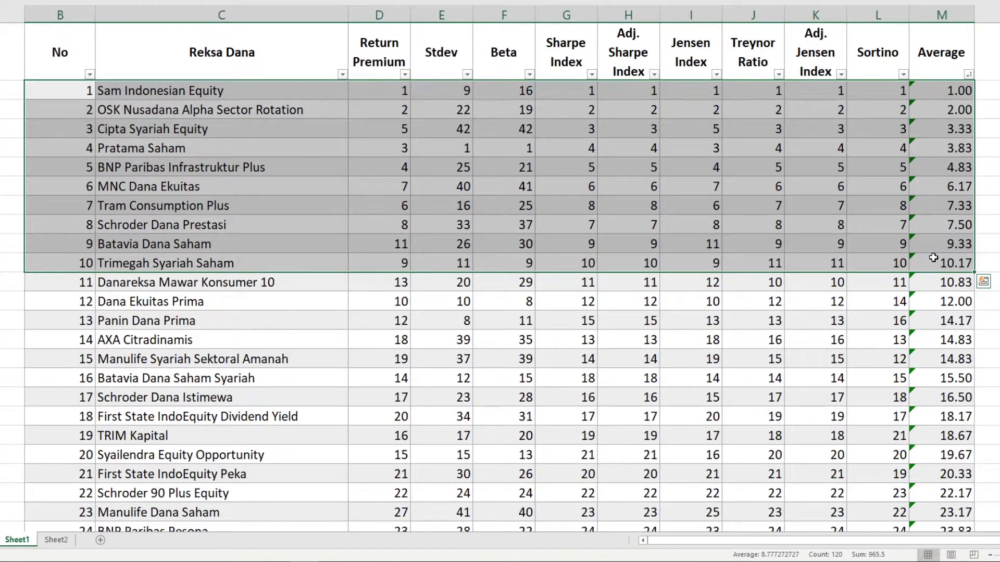
pyautogui.hotkey('ctrl', '.')
pyautogui.hotkey('ctrl', '.')
pyautogui.hotkey('ctrl', '.')
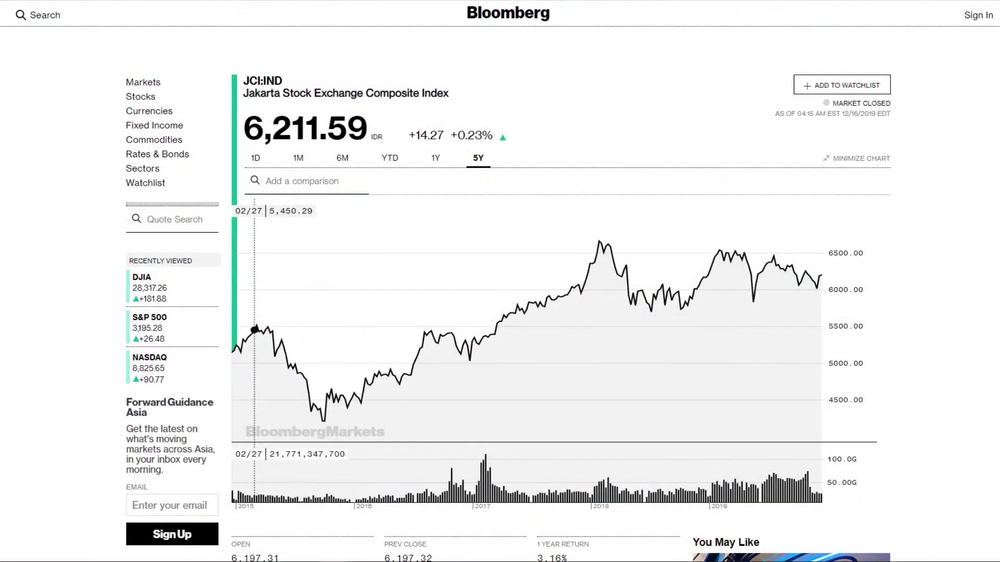
# - Add Trimegah Syariah Saham and Batavia Dana Saham as comparisons on Bloomberg's Jakarta Stock Exchange Composite Index chart
pyautogui.click(319, 176)
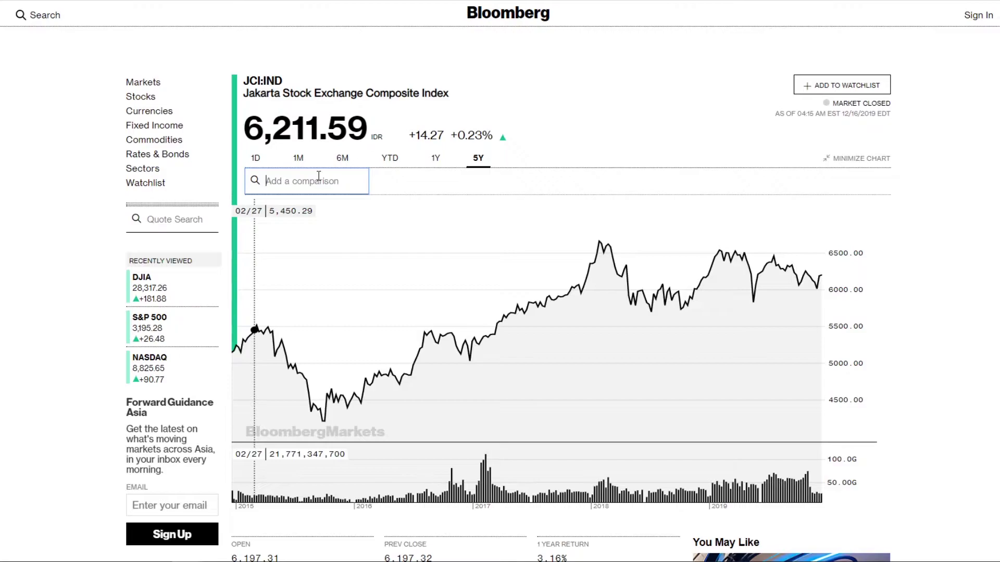
pyautogui.write('Trimegah syariah saha')
pyautogui.press('Return')
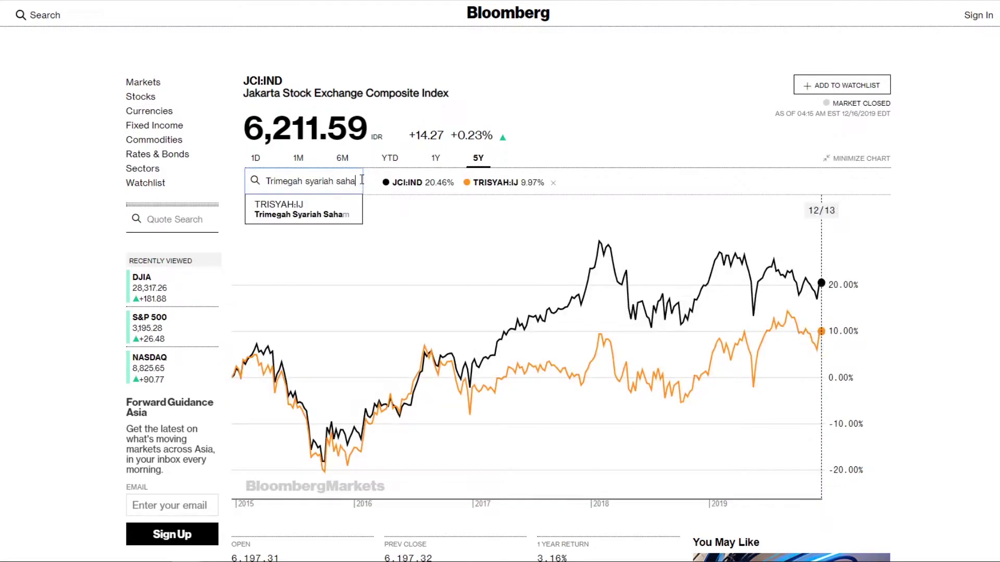
pyautogui.write('bata')
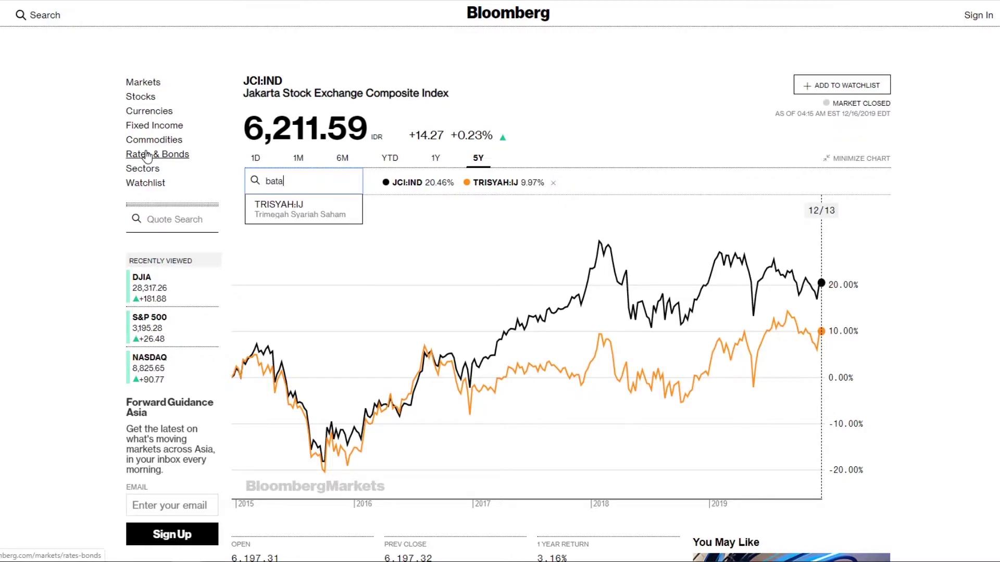
pyautogui.write('via dana saham')
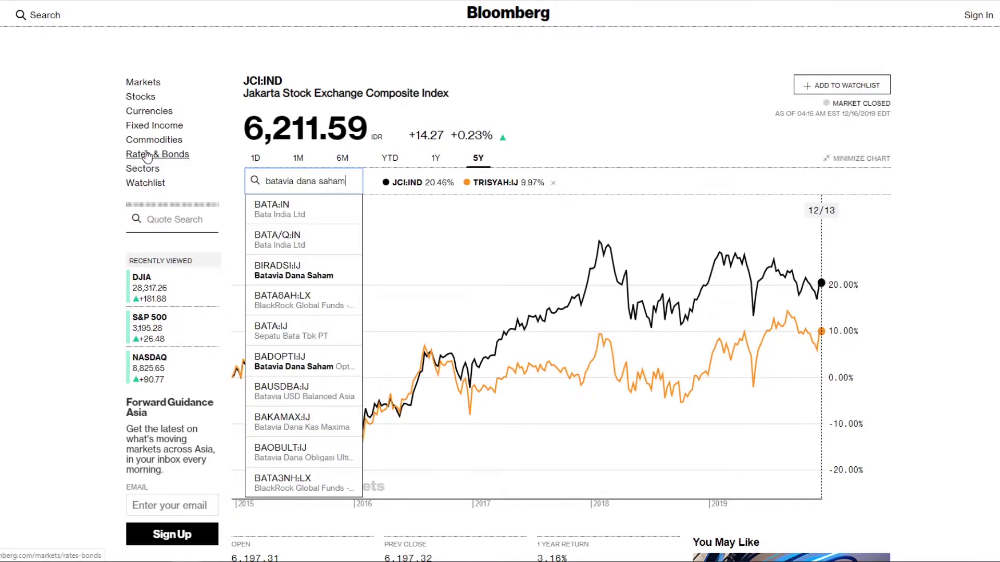
pyautogui.press('Return')
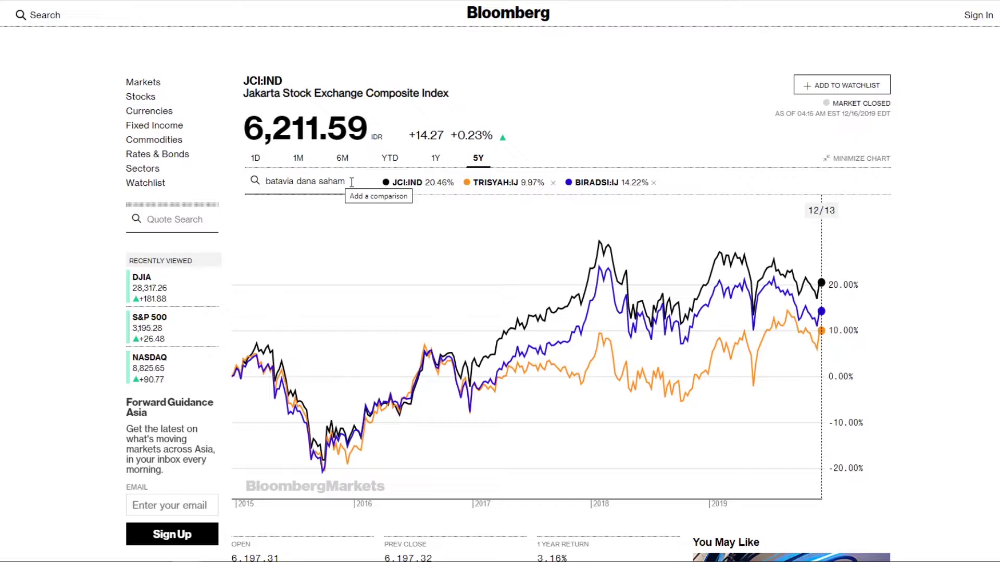
# - Add Schroder Dana Prestasi (SCPDPRI:IJ) as another comparison on the index chart
pyautogui.write('Sc')
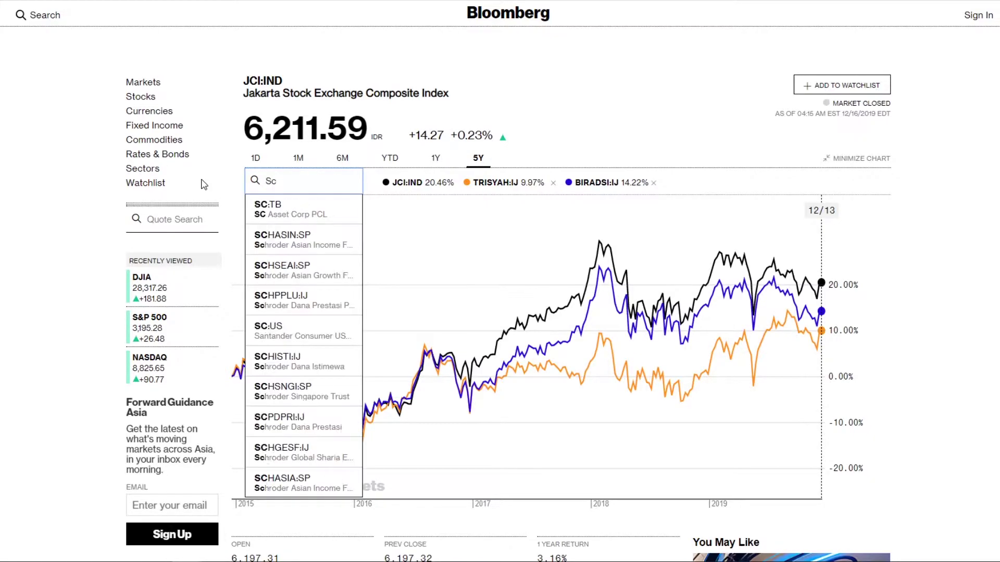
pyautogui.write('hroder dana')
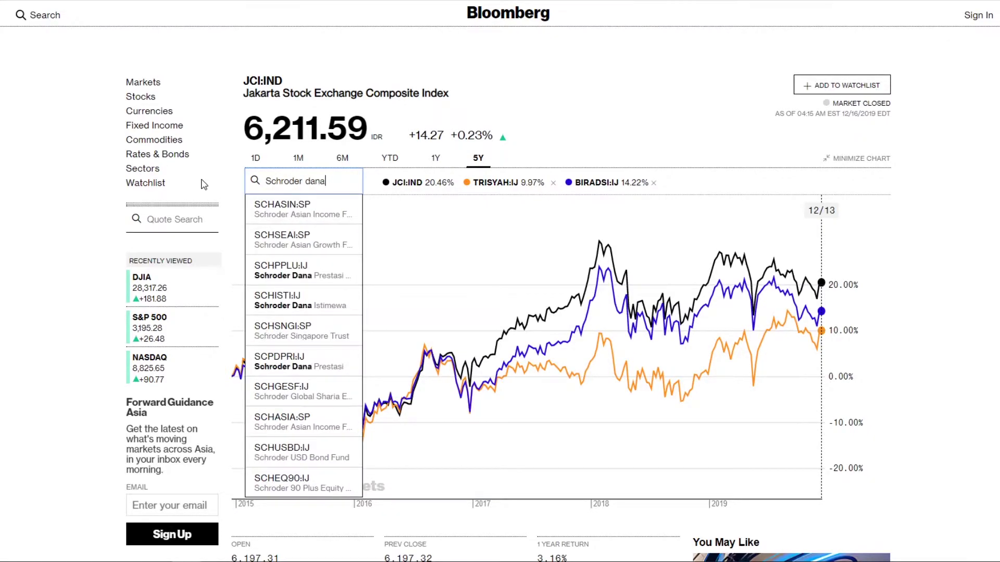
pyautogui.write(' prestasi')
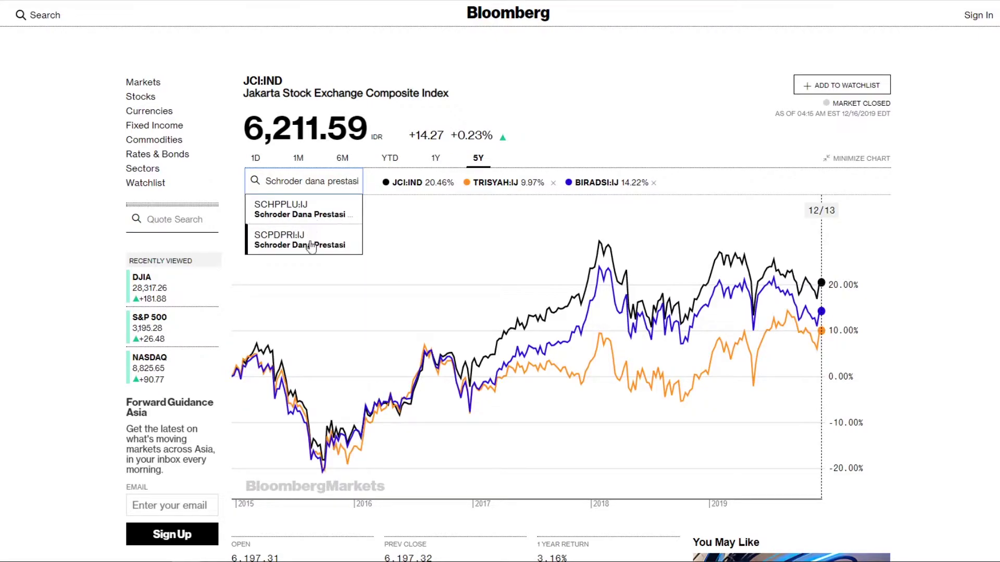
pyautogui.click(307, 241)
# - Clear the comparison search and add TRAM Consumption Plus (TRAMCOP:IJ) to the index chart
pyautogui.hotkey('ctrl', 'a')
pyautogui.press('BackSpace')
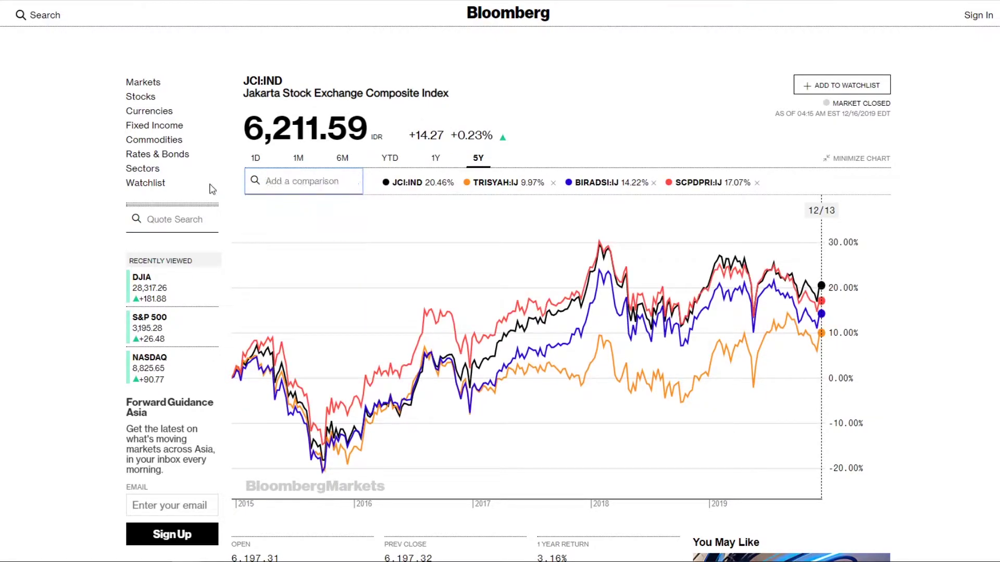
pyautogui.write('tram const')
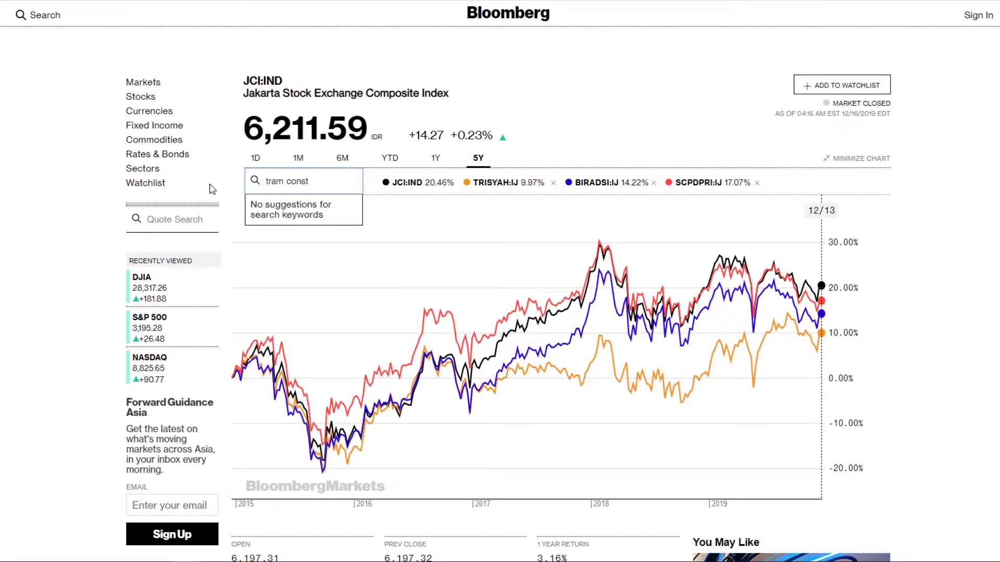
pyautogui.press('BackSpace')
pyautogui.write('ump')
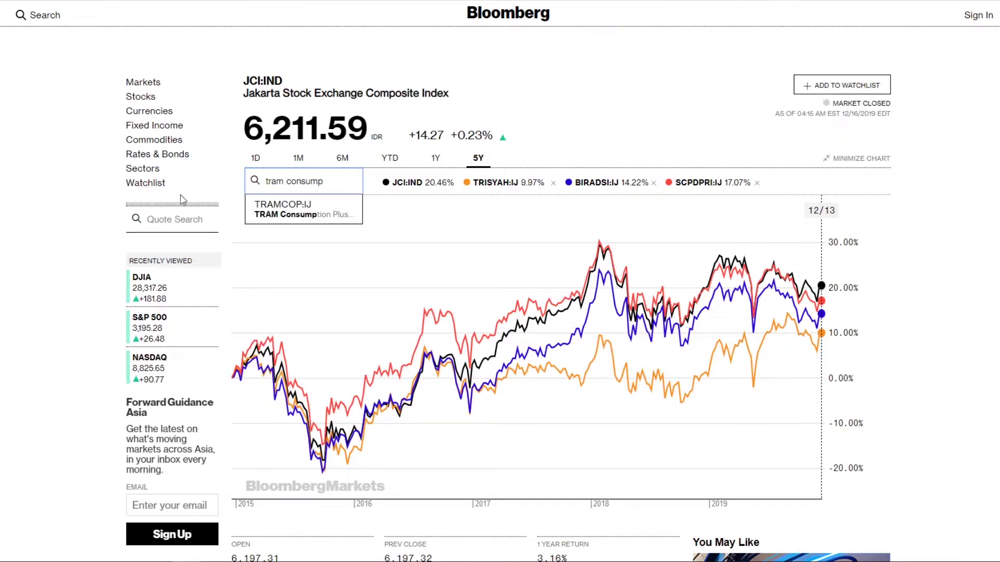
pyautogui.click(273, 211)
# - Replace the comparison search with MNC Dana Ekuitas and add BIBHEKU:IJ to the index chart
pyautogui.hotkey('ctrl', 'a')
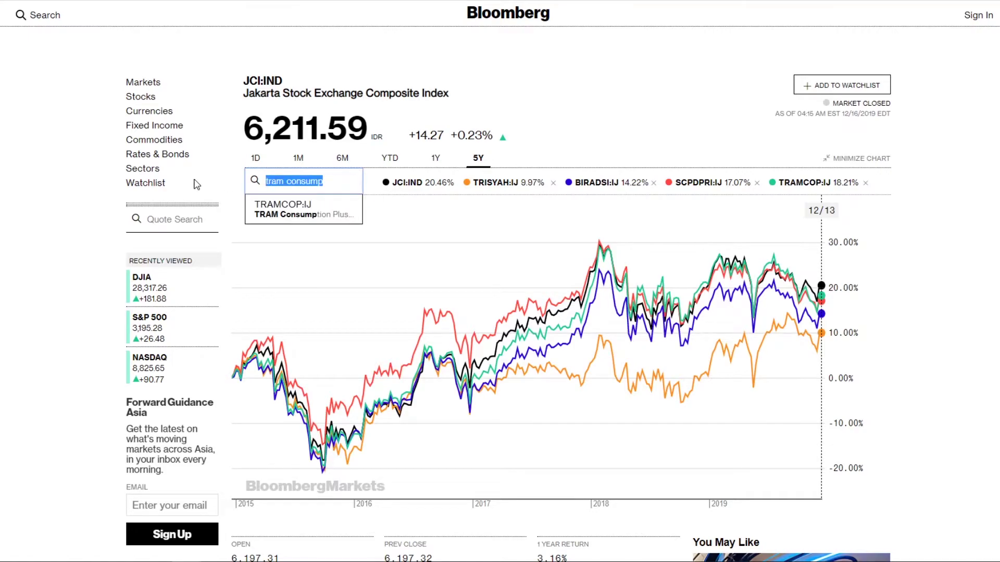
pyautogui.write('mnc dana ')
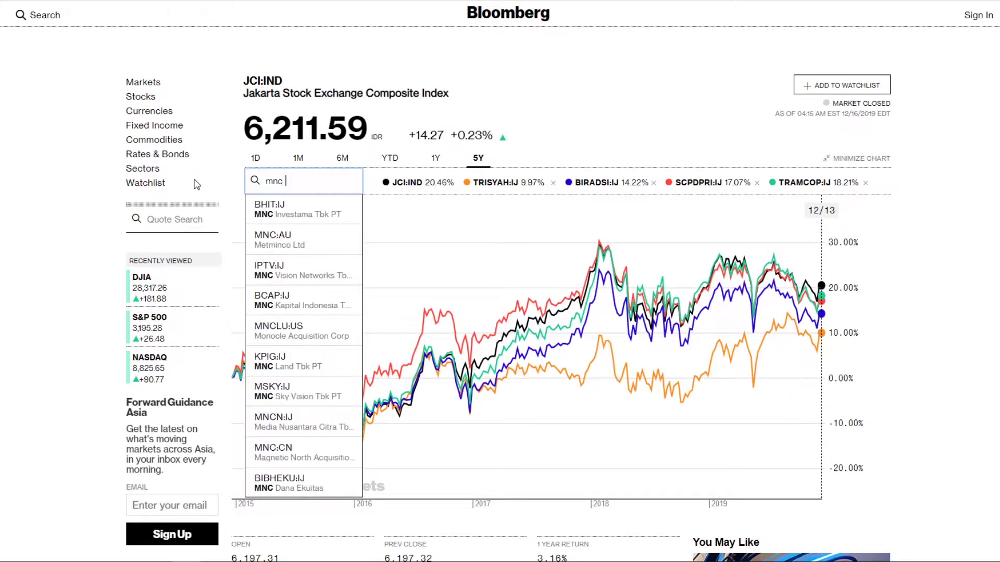
pyautogui.write('ekuitas')
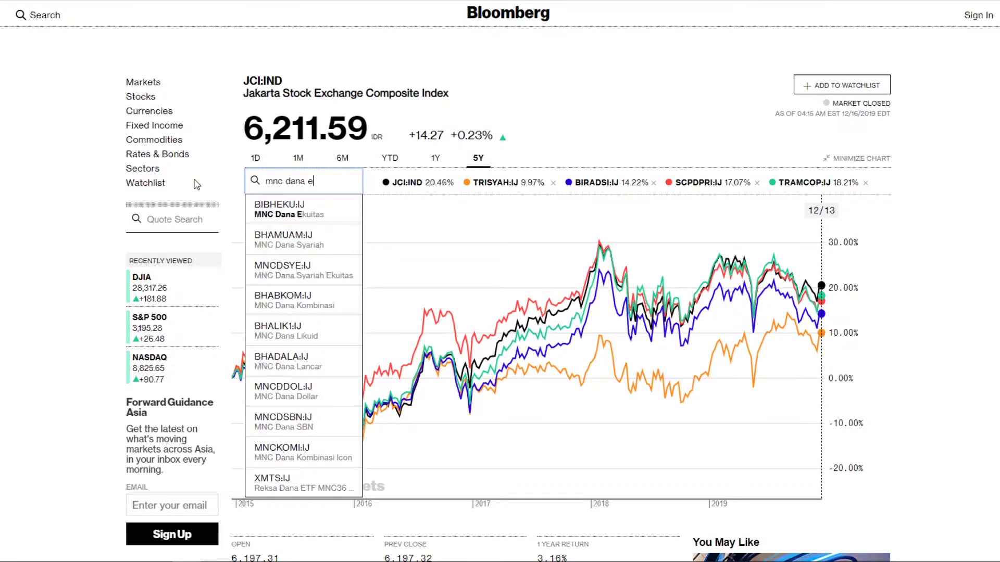
pyautogui.click(295, 219)
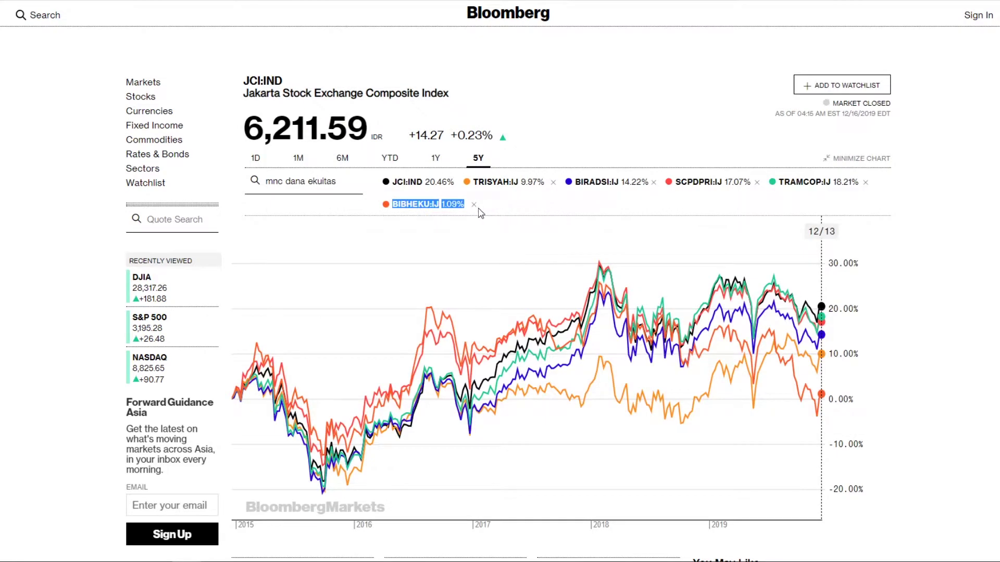
# - Remove all the fund comparisons from the chart, keeping only the Jakarta Composite Index
pyautogui.click(478, 207)
pyautogui.click(553, 182)
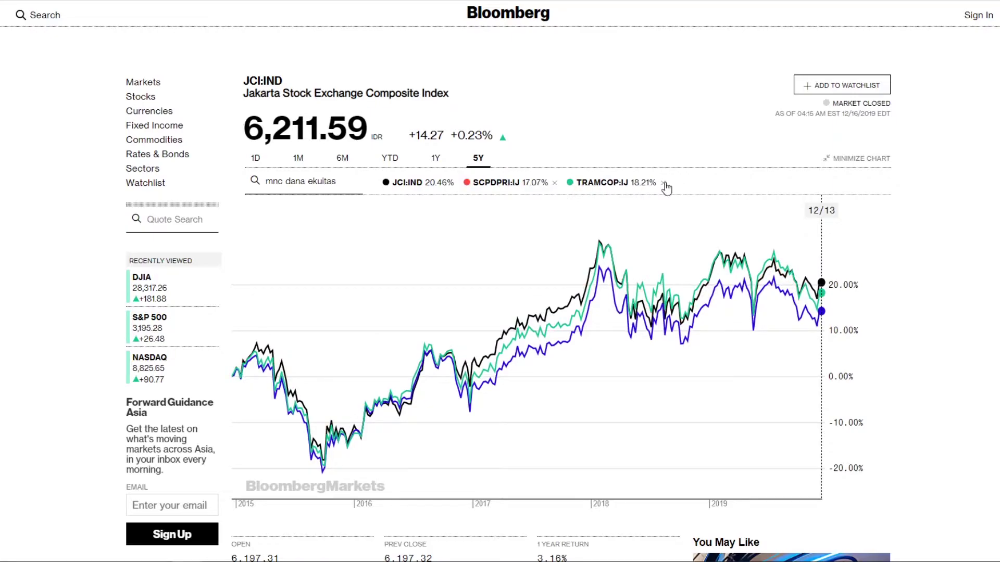
pyautogui.click(664, 184)
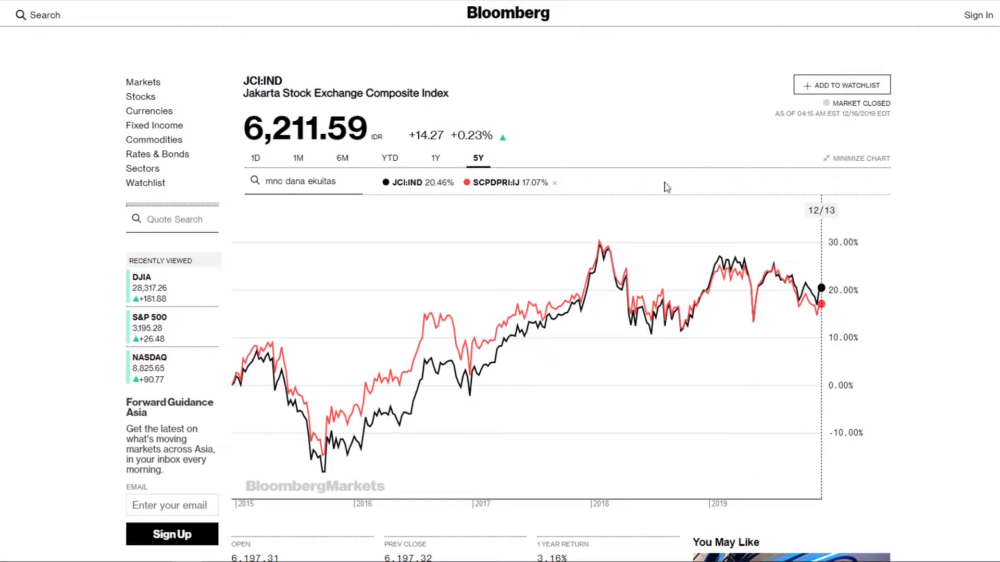
pyautogui.click(554, 184)
# - Clear the old comparison search and add BNP Paribas Infrastruktur Plus (FORINPL:IJ) to the index chart
pyautogui.click(334, 182)
pyautogui.moveTo(333, 182); pyautogui.dragTo(200, 180)
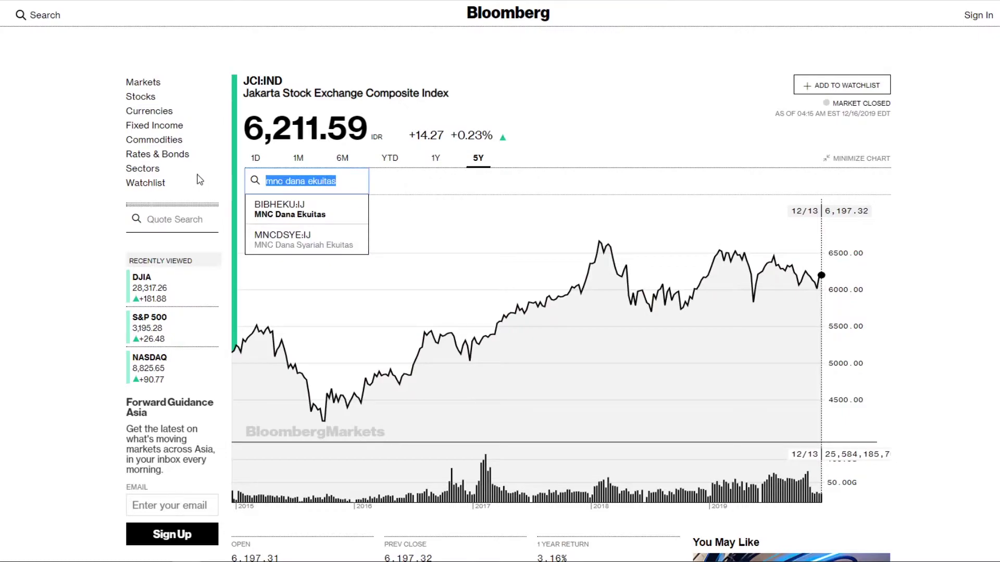
pyautogui.press('BackSpace')
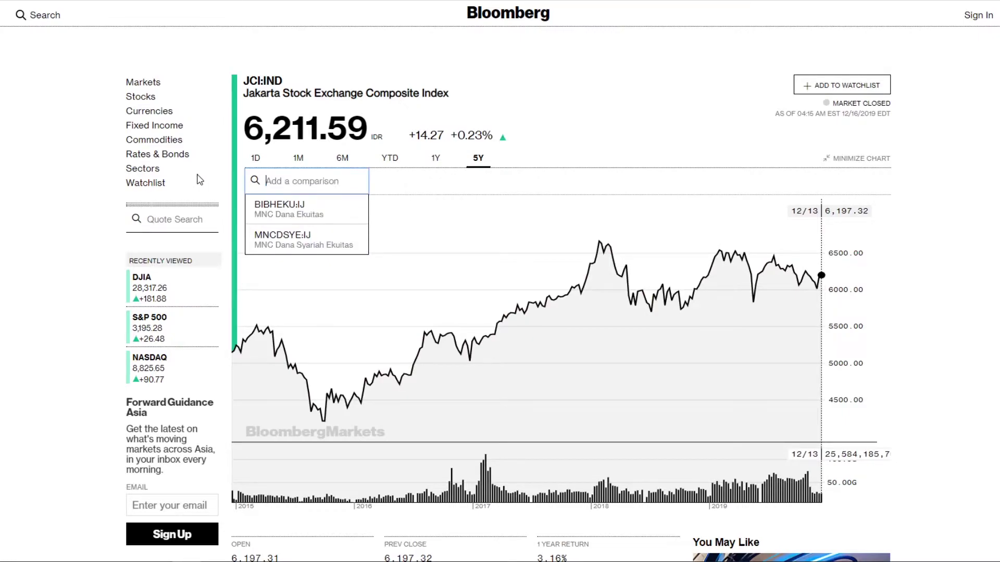
pyautogui.write('bn')
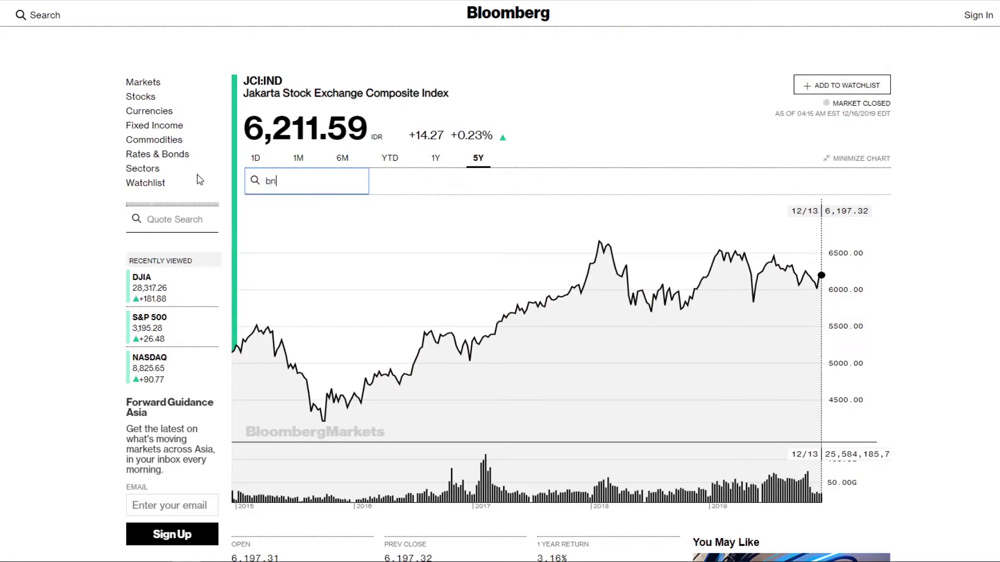
pyautogui.write('p paribas infrastruktur p')
pyautogui.click(312, 214)
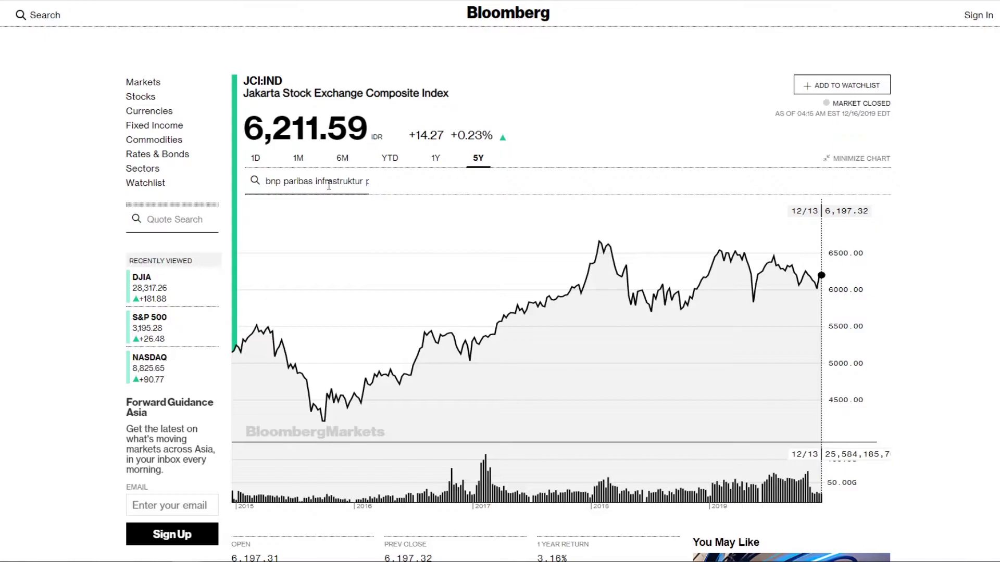
# - Add Pratama Saham (PRASHAM:IJ) and Cipta Syariah Equity (CIPSYEQ:IJ) as comparisons on the index chart
pyautogui.moveTo(360, 179); pyautogui.dragTo(122, 164)
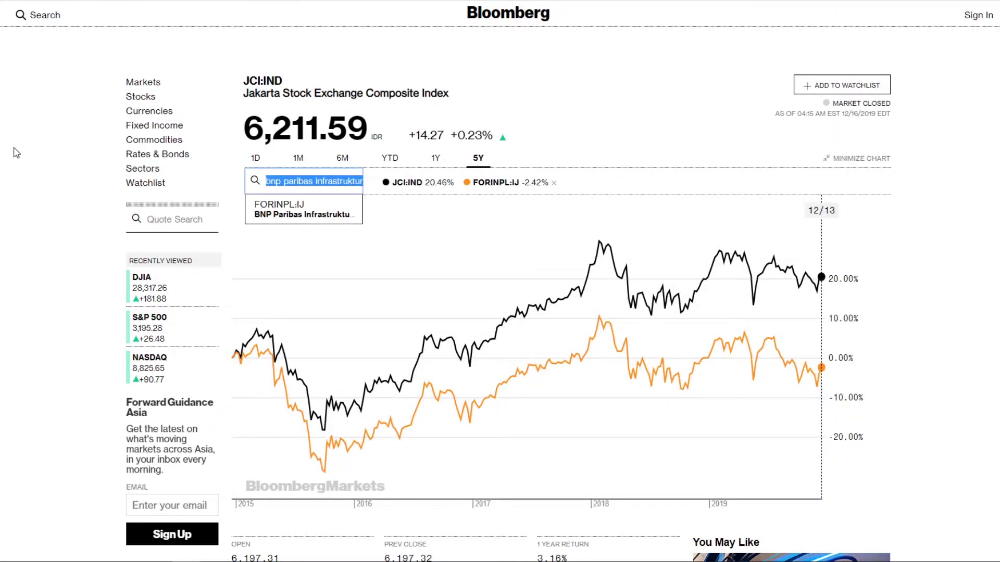
pyautogui.write('pratama ')
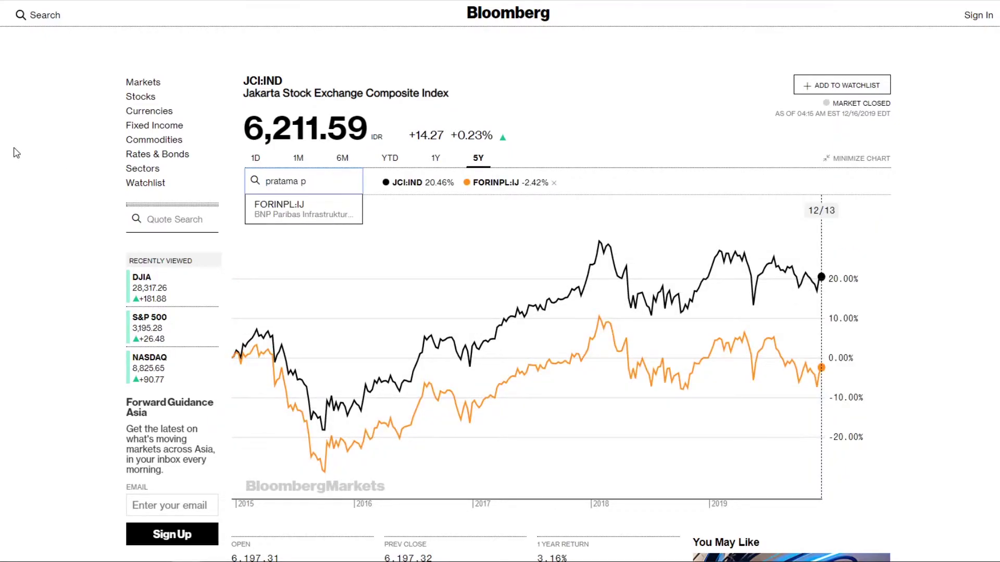
pyautogui.write('sa')
pyautogui.click(302, 210)
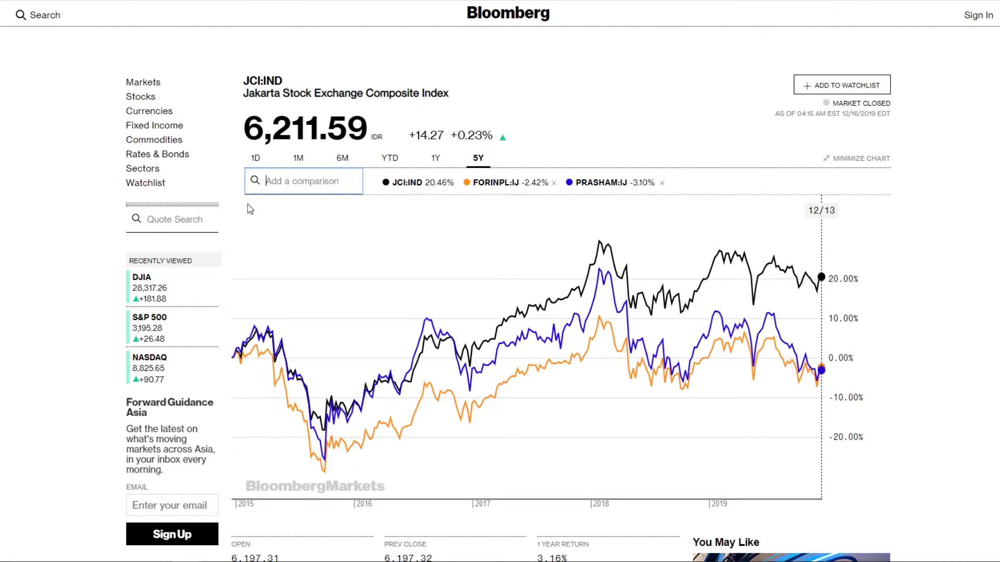
pyautogui.write('co')
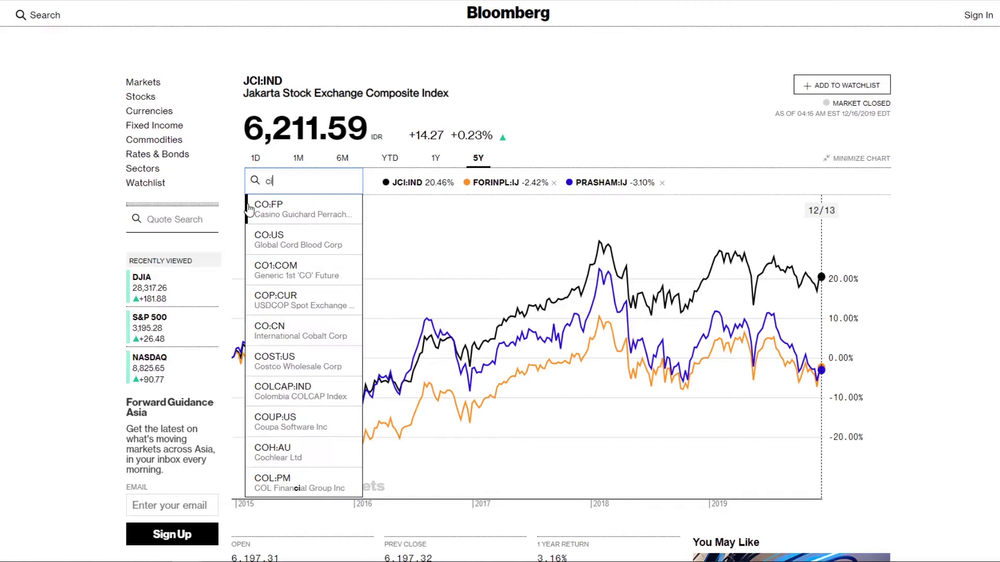
pyautogui.write('pta syariah equity')
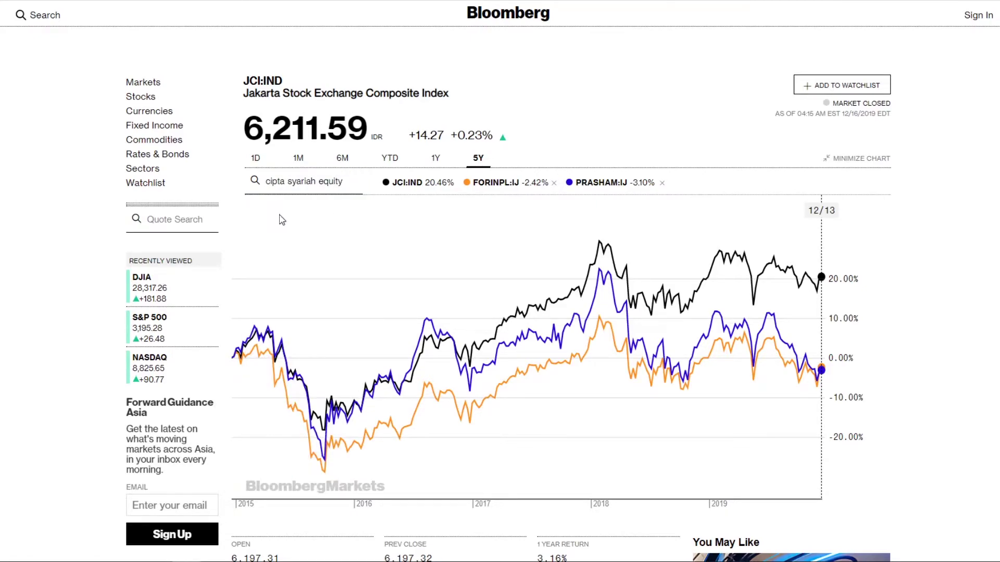
# - Replace the comparison search with "rhb alpha" and add the matching RHB fund to the index chart
pyautogui.click(339, 177)
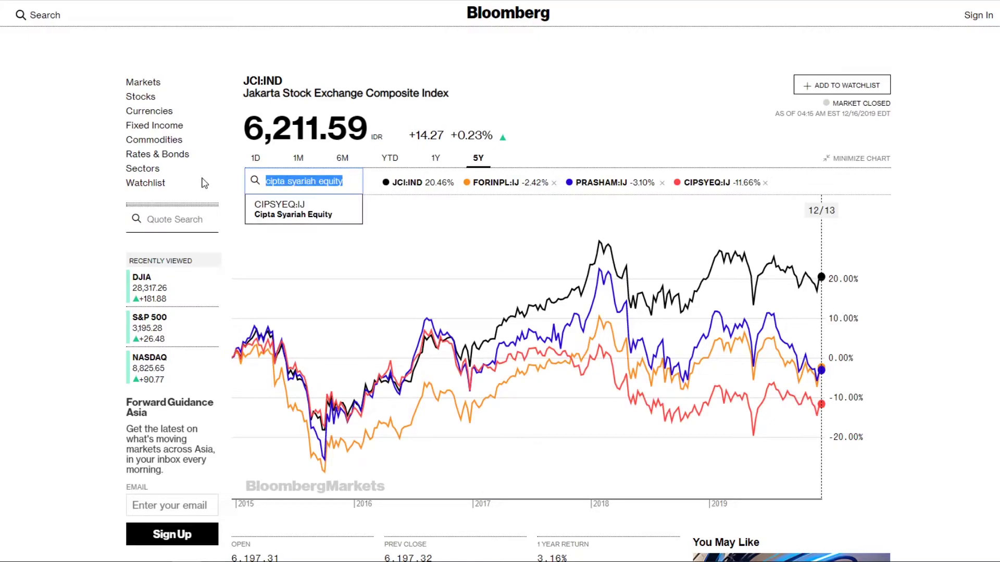
pyautogui.write('rhb ')
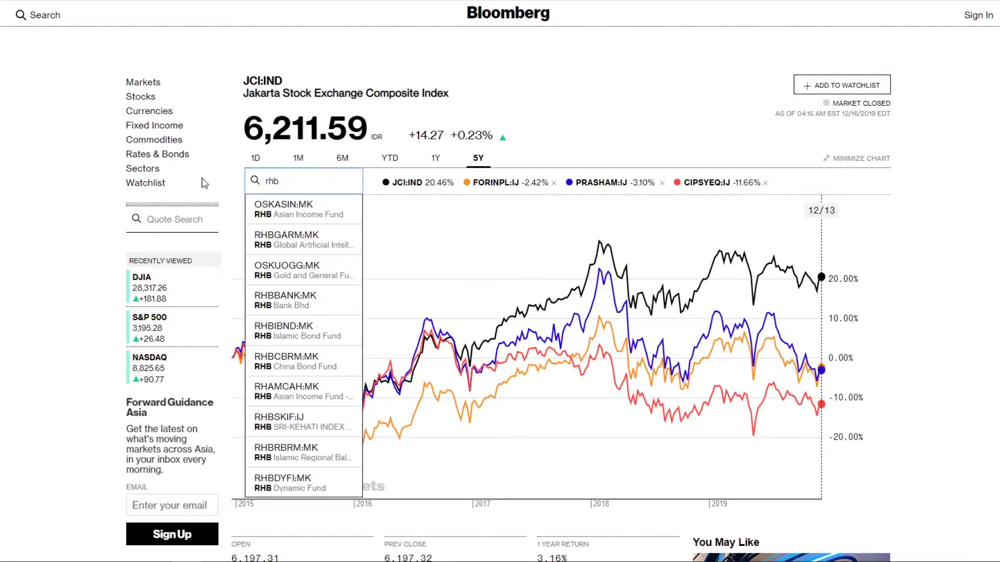
pyautogui.write('a')
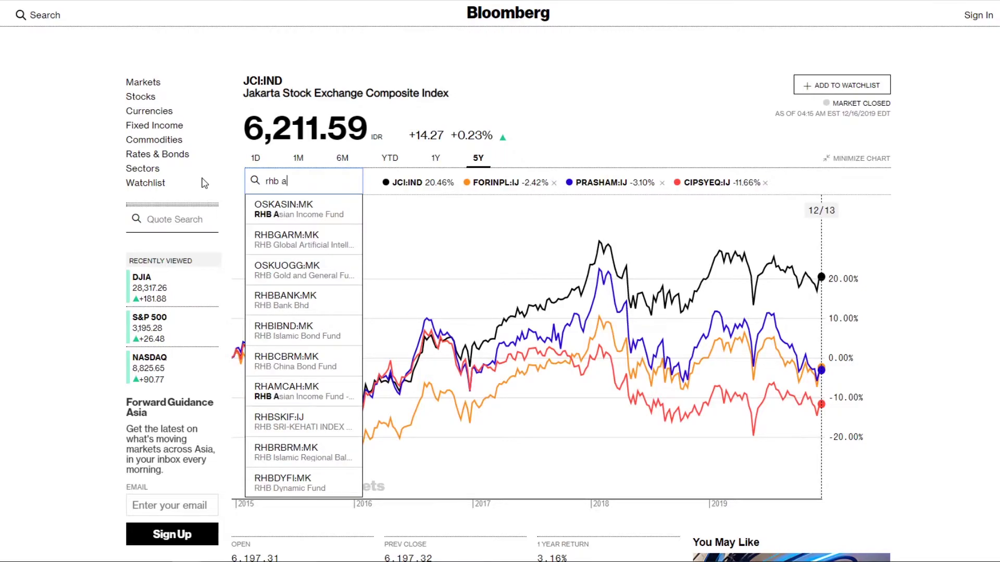
pyautogui.write('lpha')
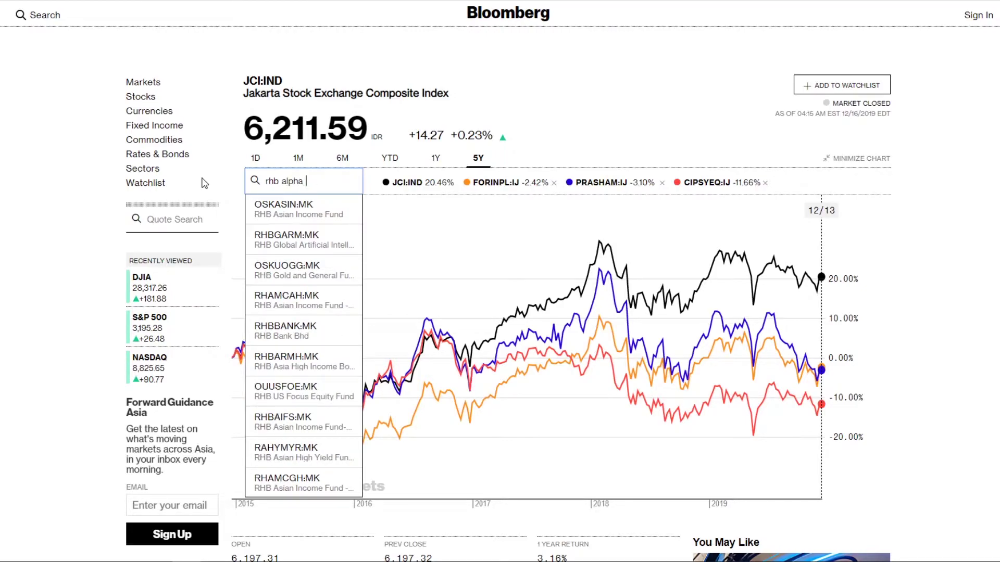
pyautogui.click(312, 213)
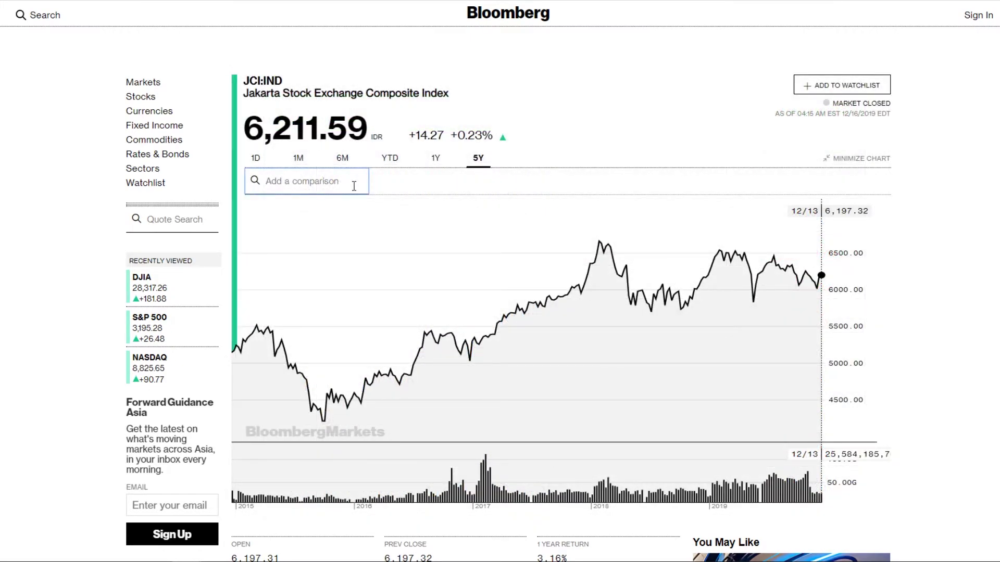
# - Search for SAM Indonesian Equity and add it as a comparison on the Jakarta Composite Index chart
pyautogui.write('sam indonesian equity')
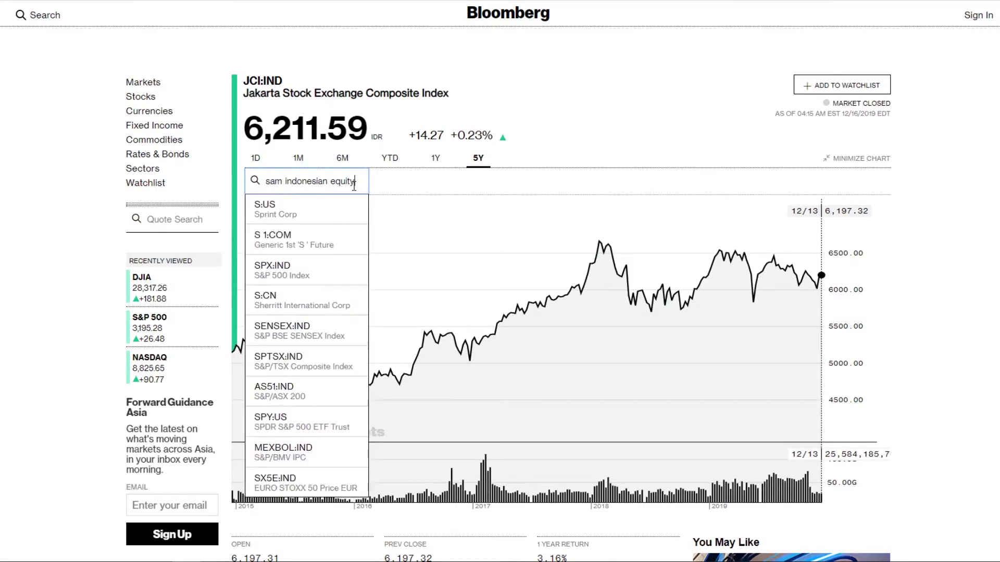
pyautogui.press('Return')
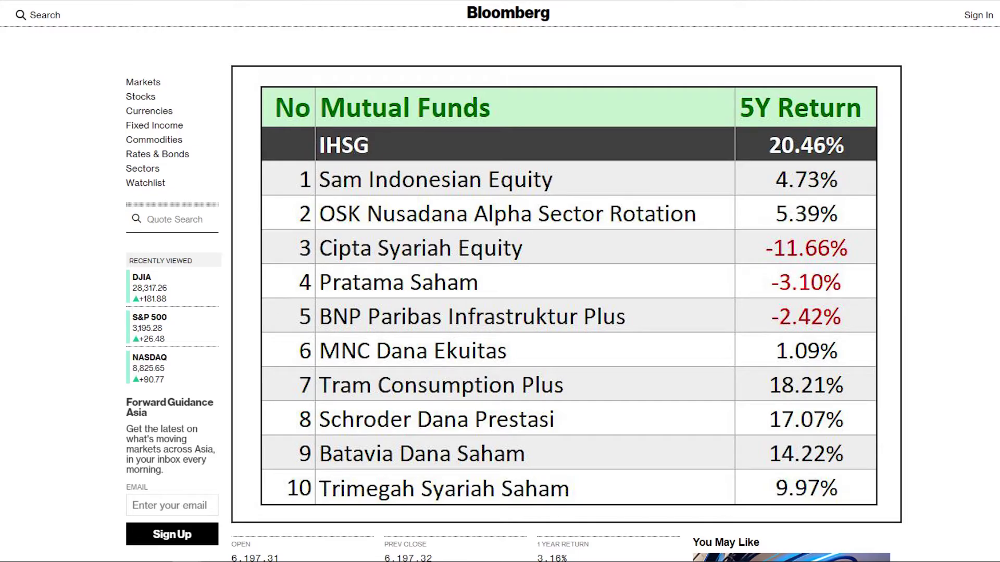
pyautogui.hotkey('ctrl', 'a')
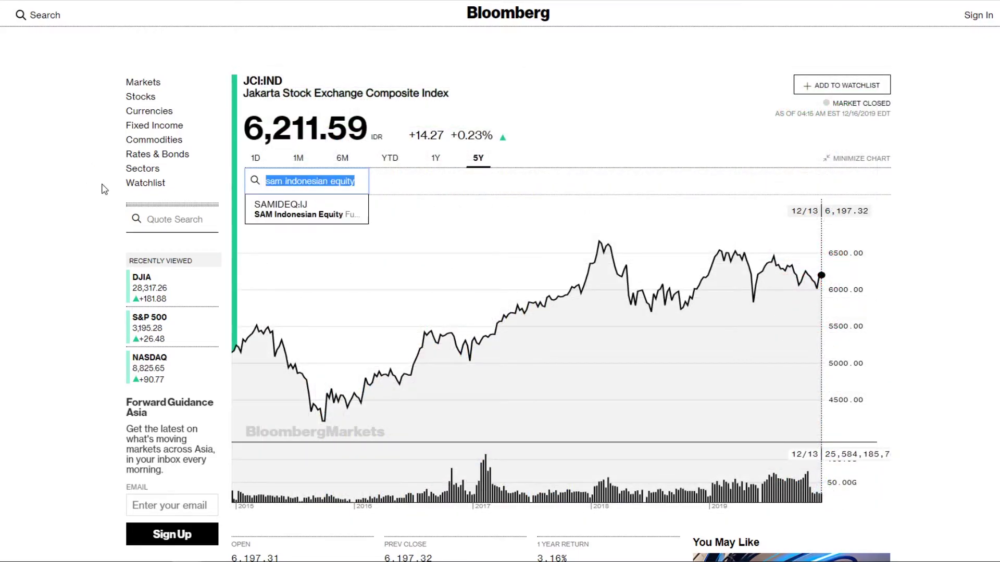
# - Replace the comparison search with "idx30" and add Principal Index IDX30 (CPIDX30:IJ) to the Jakarta Composite Index chart
pyautogui.press('BackSpace')
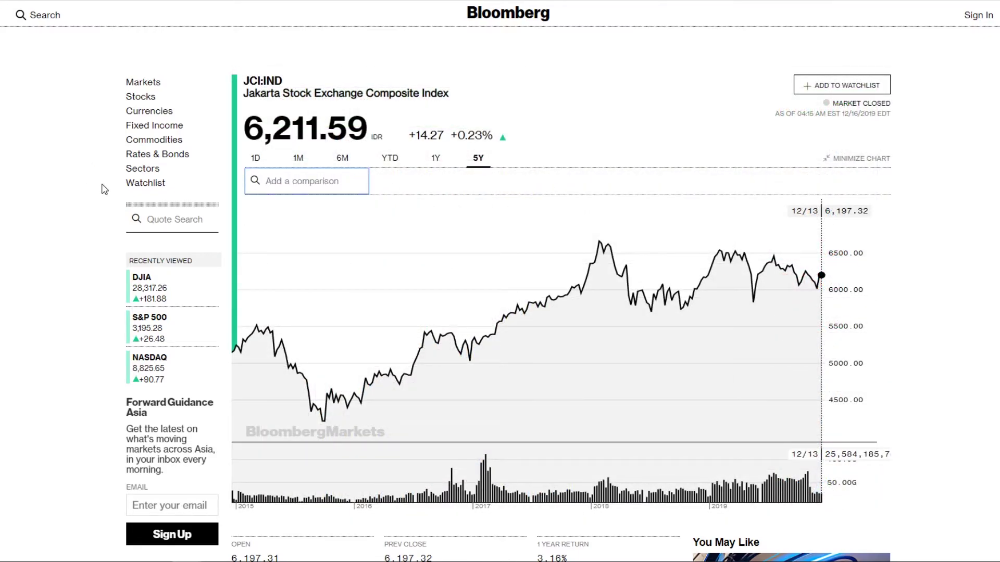
pyautogui.write('idx30')
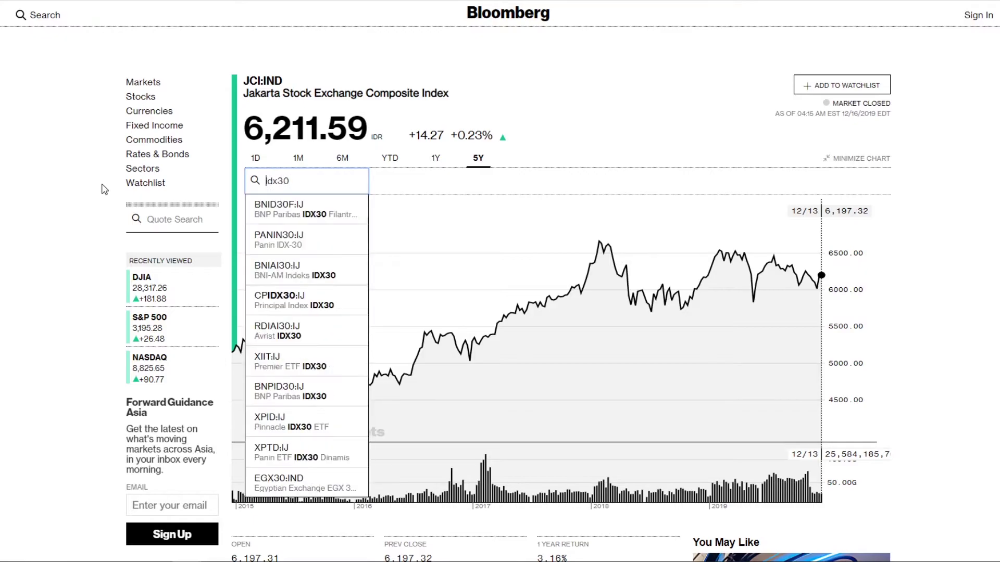
pyautogui.click(316, 306)
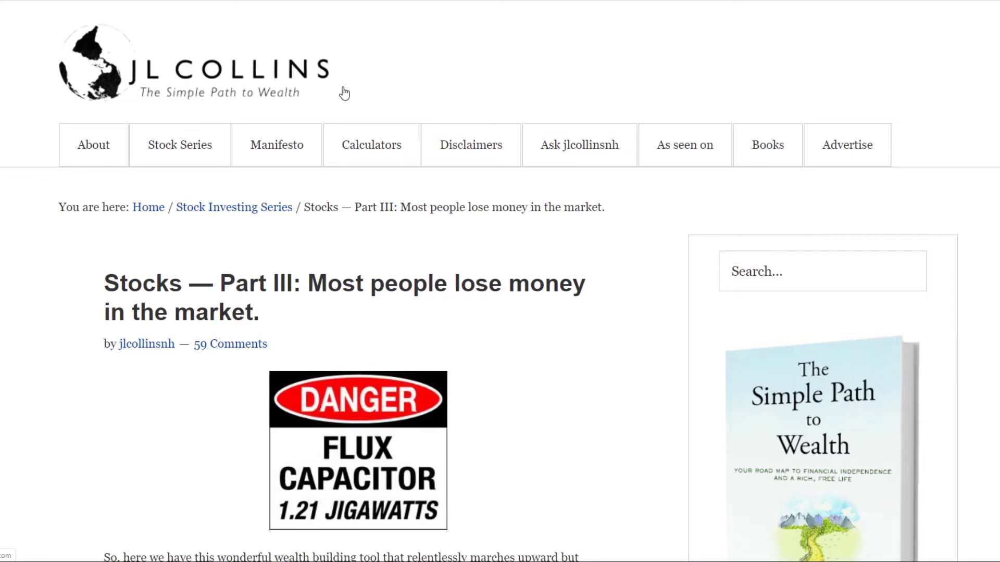
# - Read the "Stocks — Part III" blog article, highlighting "Most people lose money in the market." and the passage on fund managers, the Index and high fees
pyautogui.scroll(-2, 290, 105)
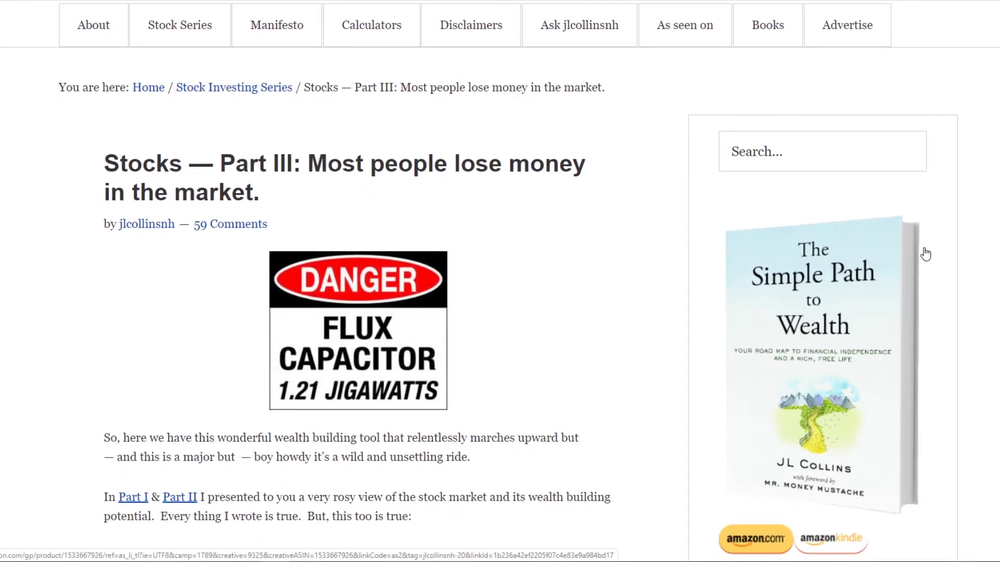
pyautogui.moveTo(308, 163); pyautogui.dragTo(549, 198)
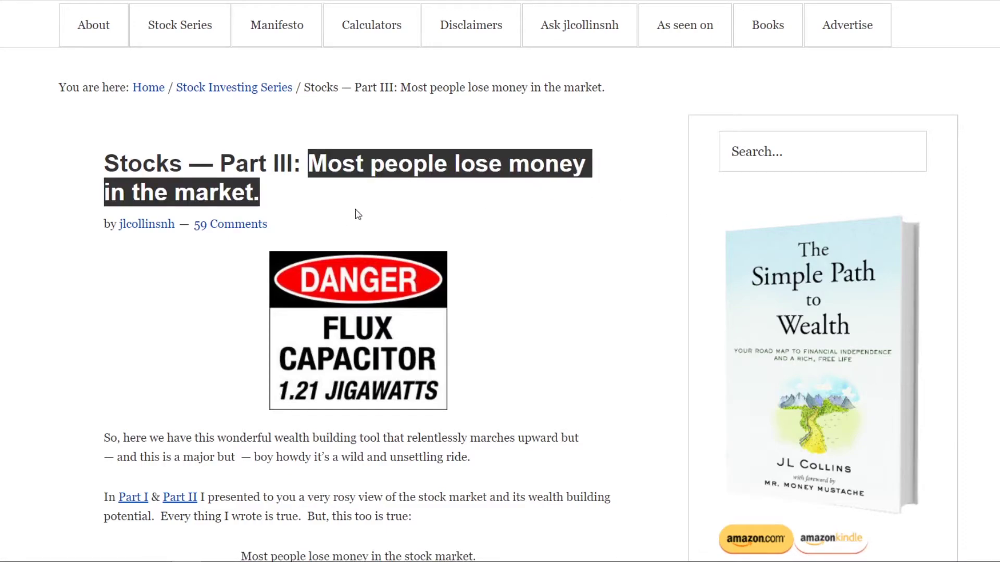
pyautogui.scroll(-20, 385, 212)
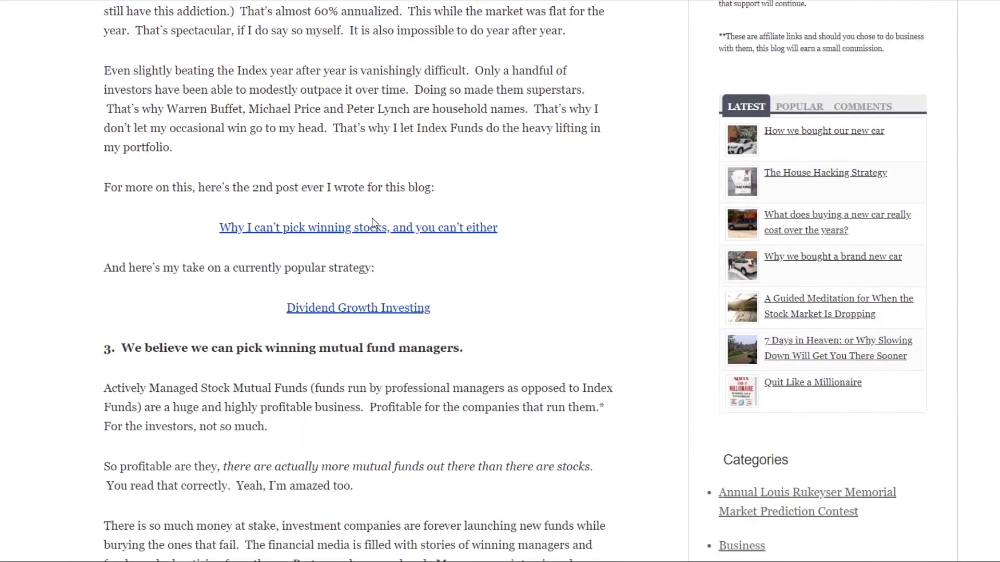
pyautogui.scroll(-5, 373, 224)
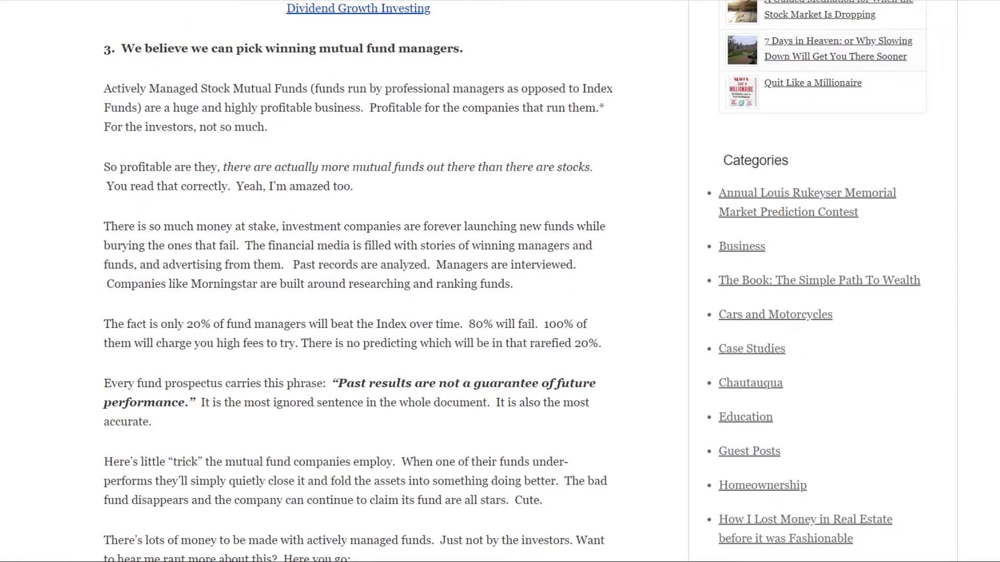
pyautogui.scroll(-2, 106, 212)
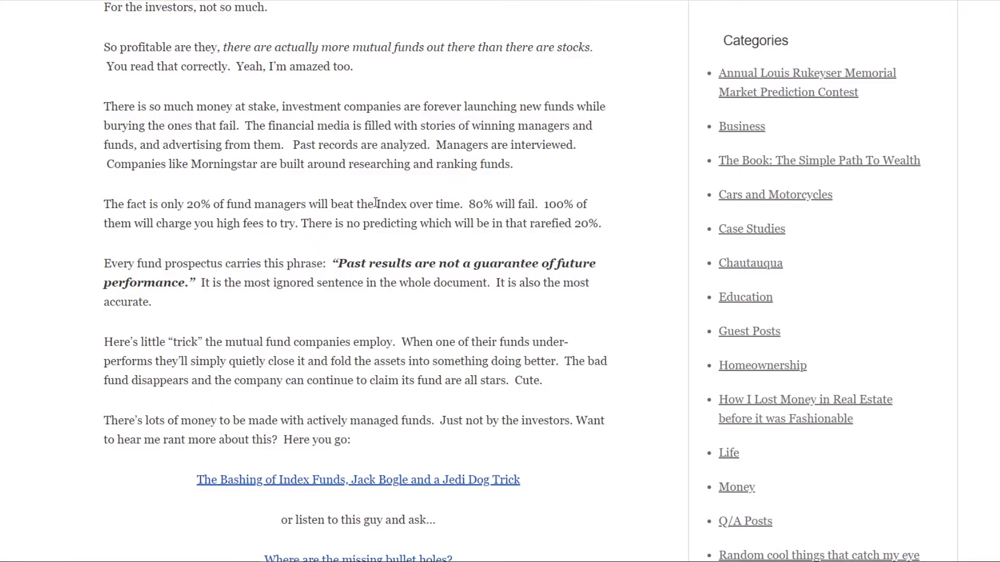
pyautogui.moveTo(376, 203); pyautogui.dragTo(407, 204)
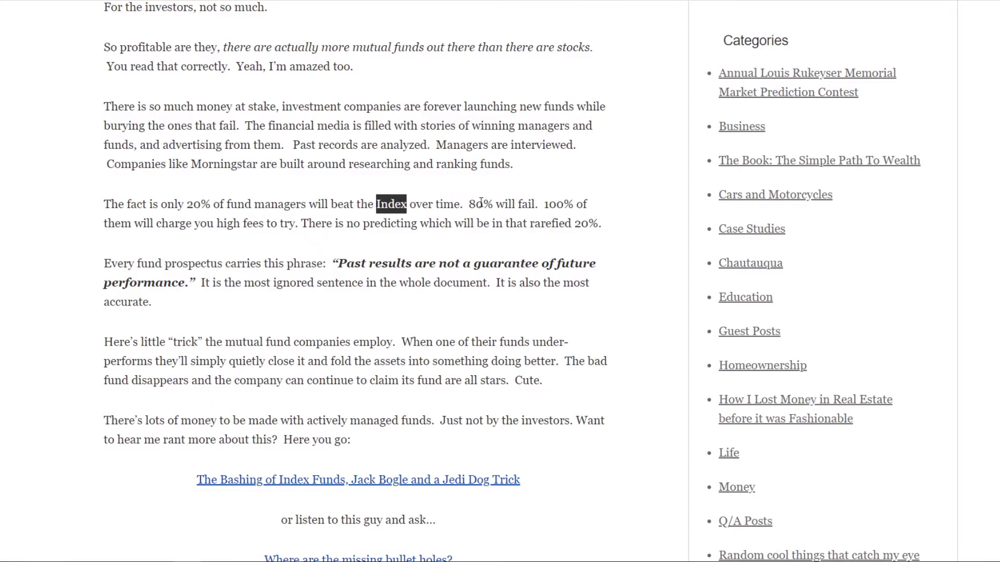
pyautogui.moveTo(467, 204); pyautogui.dragTo(308, 225)
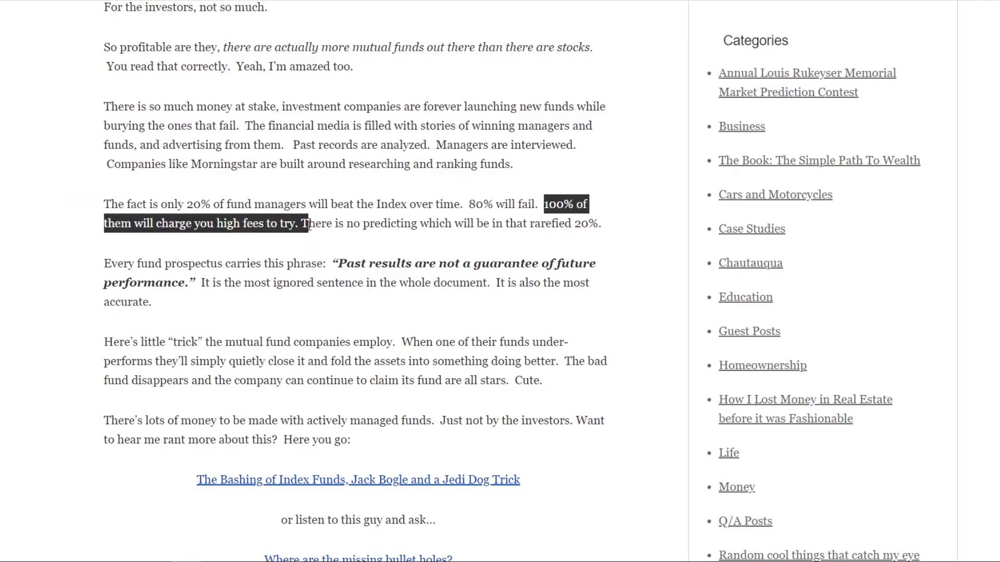